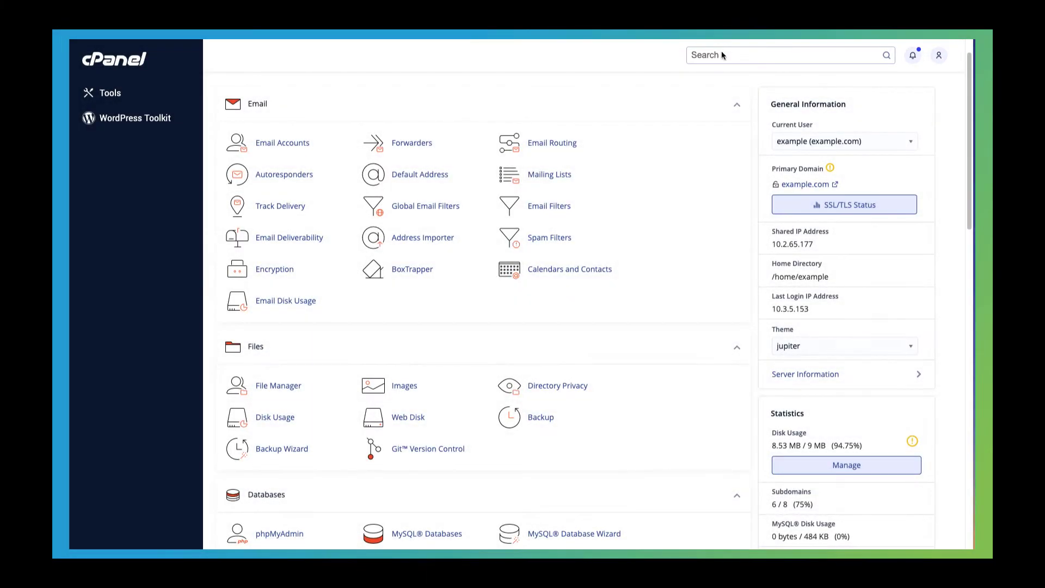
Search the tools for 'domains' and open the Domains page listing all seven domains
{"action": "left_click", "coordinate": [722, 52]}
{"action": "type", "text": "domains"}
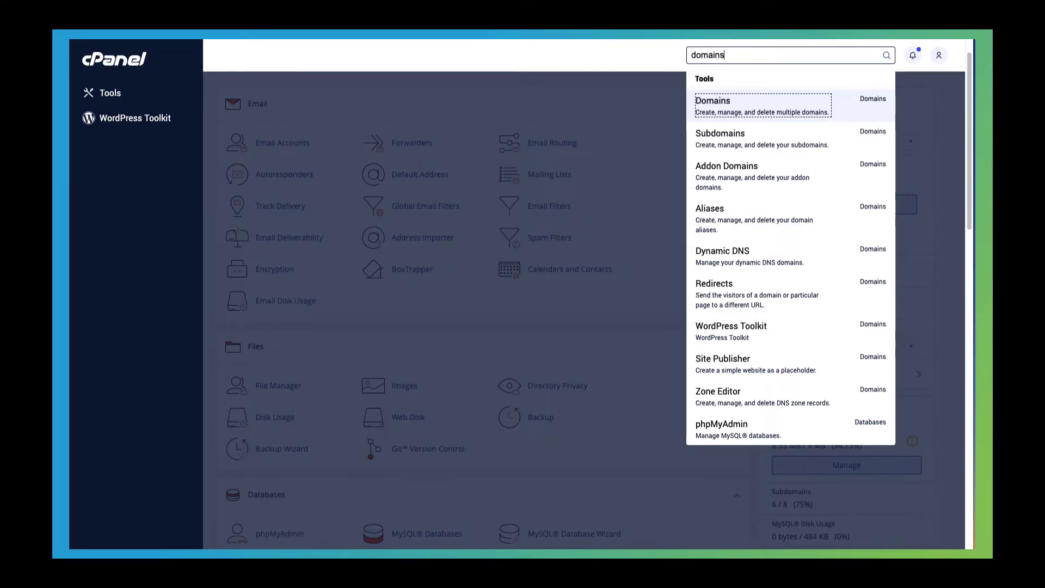
{"action": "left_click", "coordinate": [841, 107]}
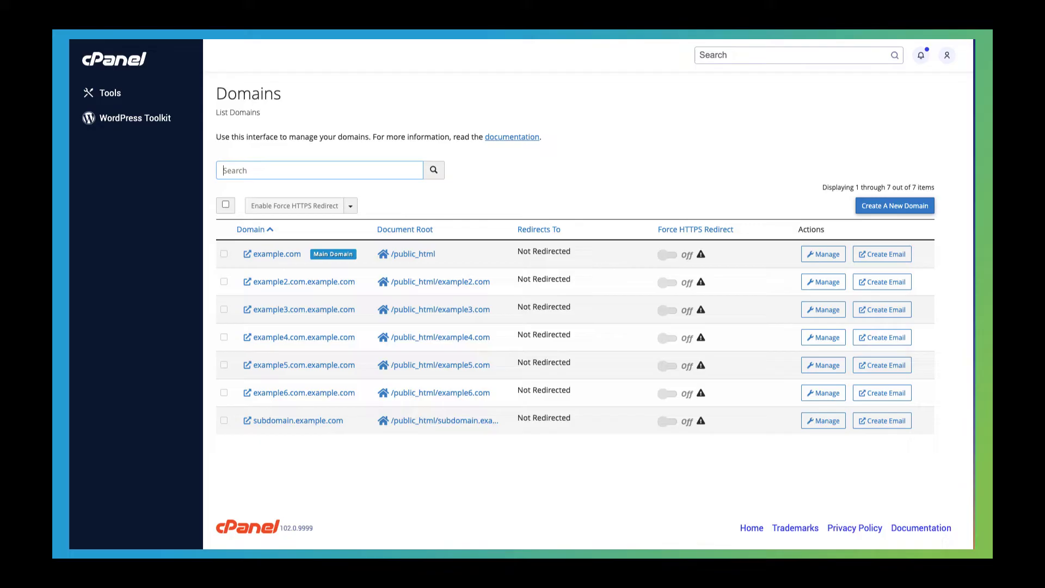
Return to the Tools dashboard and view the notifications and user account menus
{"action": "left_click", "coordinate": [112, 95]}
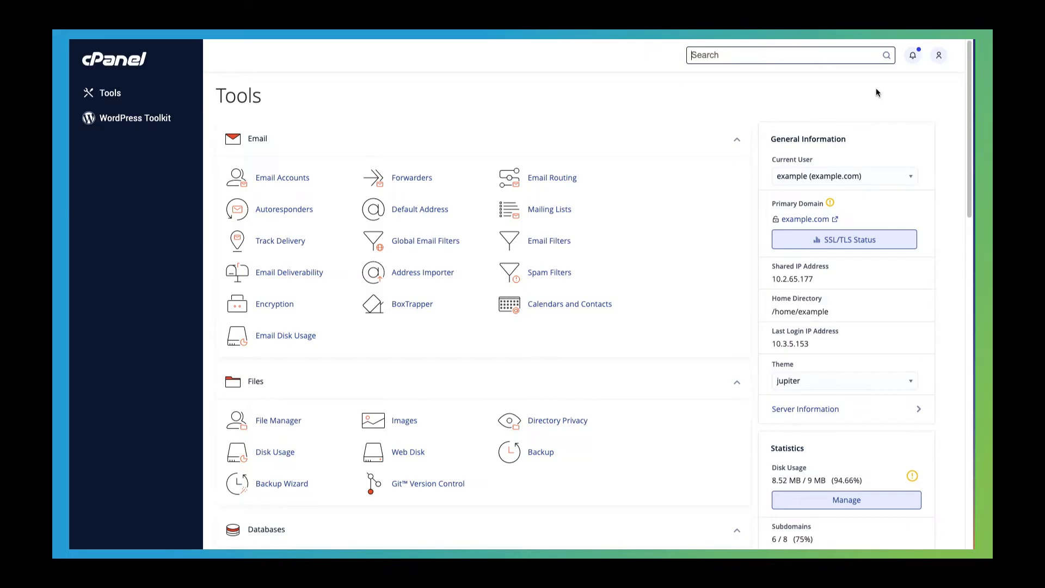
{"action": "left_click", "coordinate": [913, 63]}
{"action": "left_click", "coordinate": [938, 61]}
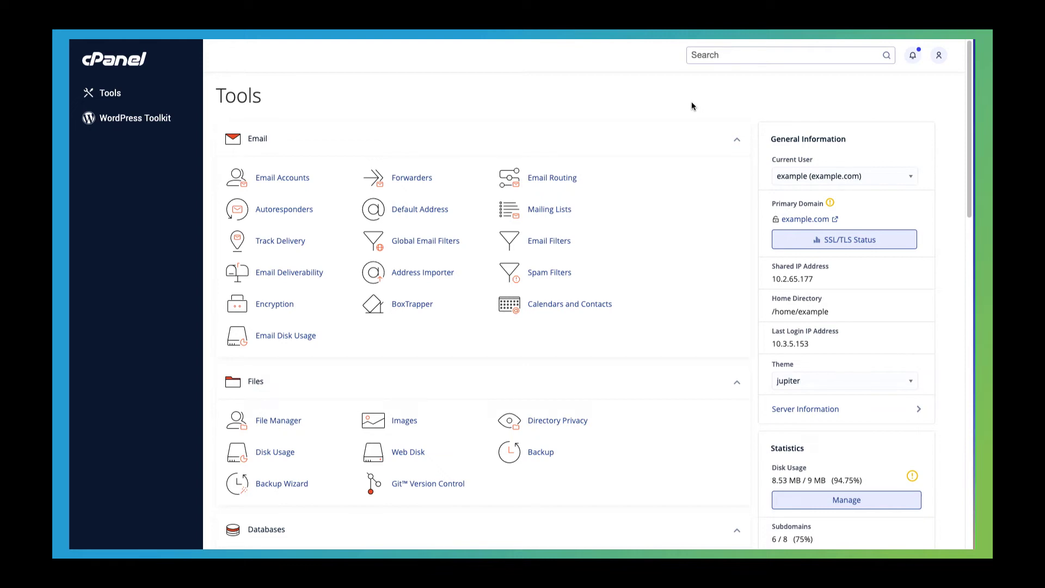
{"action": "scroll", "coordinate": [940, 95], "scroll_direction": "down", "scroll_amount": 4}
{"action": "scroll", "coordinate": [479, 310], "scroll_direction": "down", "scroll_amount": 7}
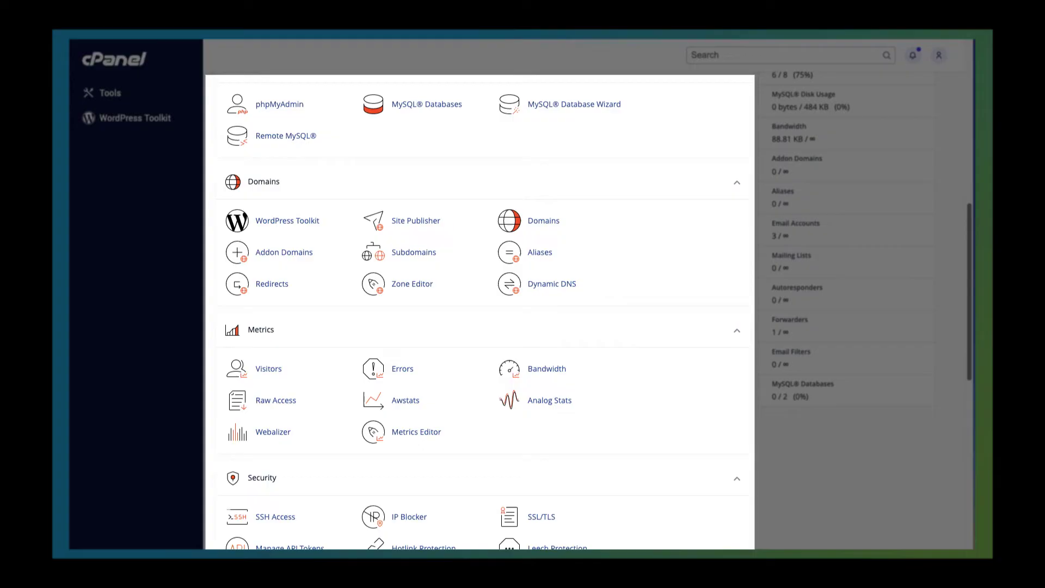
{"action": "scroll", "coordinate": [479, 310], "scroll_direction": "down", "scroll_amount": 4}
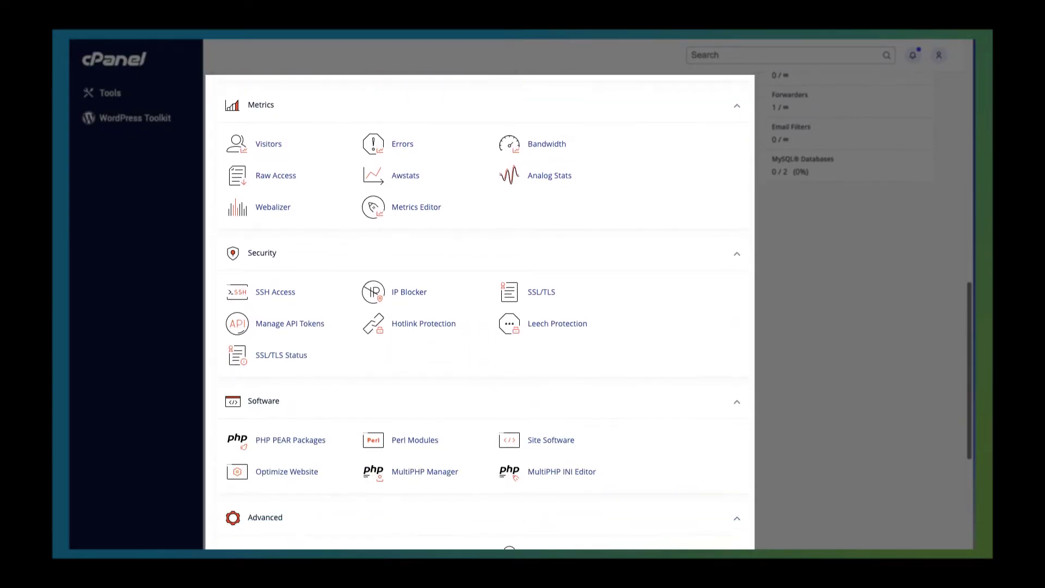
{"action": "scroll", "coordinate": [479, 310], "scroll_direction": "down", "scroll_amount": 3}
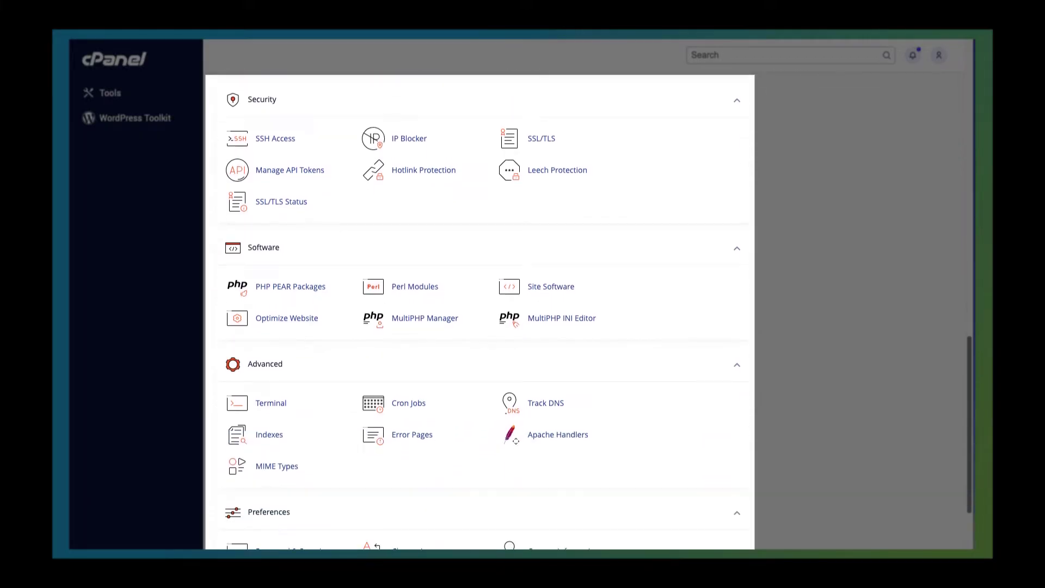
{"action": "scroll", "coordinate": [479, 310], "scroll_direction": "down", "scroll_amount": 1}
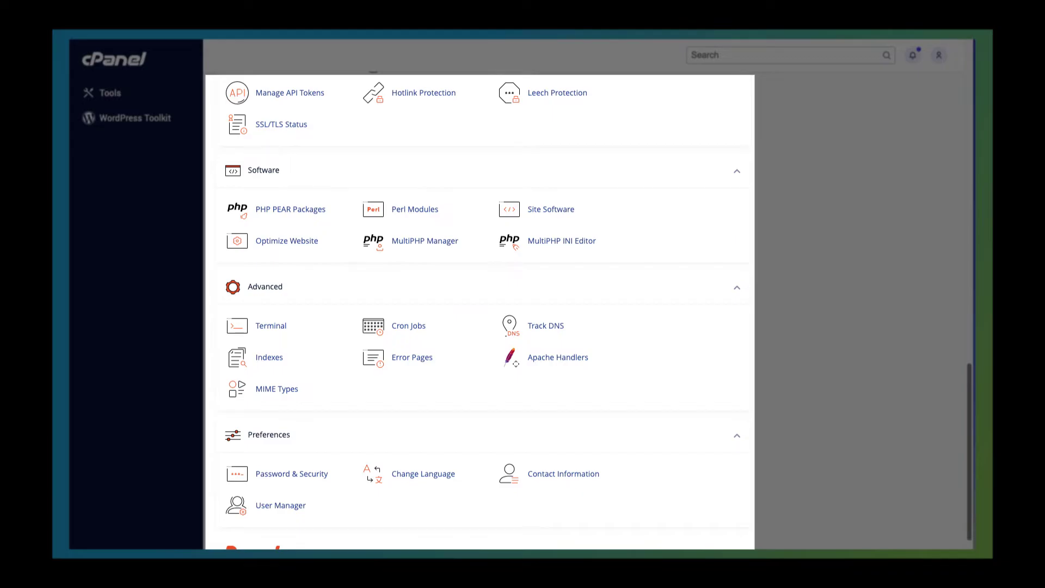
{"action": "scroll", "coordinate": [479, 310], "scroll_direction": "up", "scroll_amount": 6}
{"action": "scroll", "coordinate": [479, 310], "scroll_direction": "up", "scroll_amount": 7}
{"action": "scroll", "coordinate": [479, 310], "scroll_direction": "up", "scroll_amount": 5}
{"action": "scroll", "coordinate": [479, 310], "scroll_direction": "up", "scroll_amount": 1}
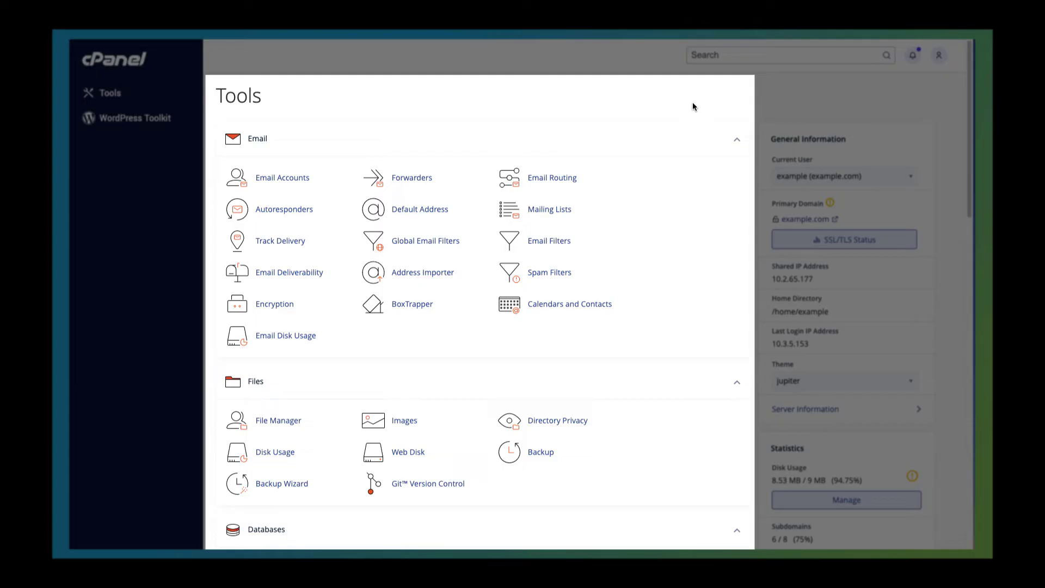
Collapse Email and Files, re-expand Metrics, Domains and Databases, and drag Databases to the top
{"action": "left_click", "coordinate": [737, 141]}
{"action": "left_click", "coordinate": [737, 182]}
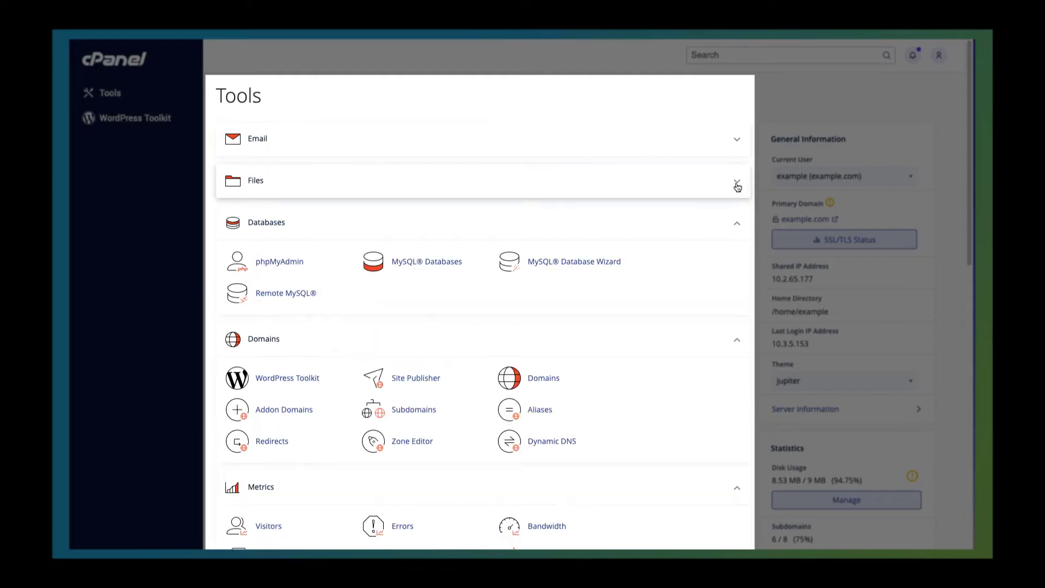
{"action": "left_click", "coordinate": [736, 222]}
{"action": "left_click", "coordinate": [736, 264]}
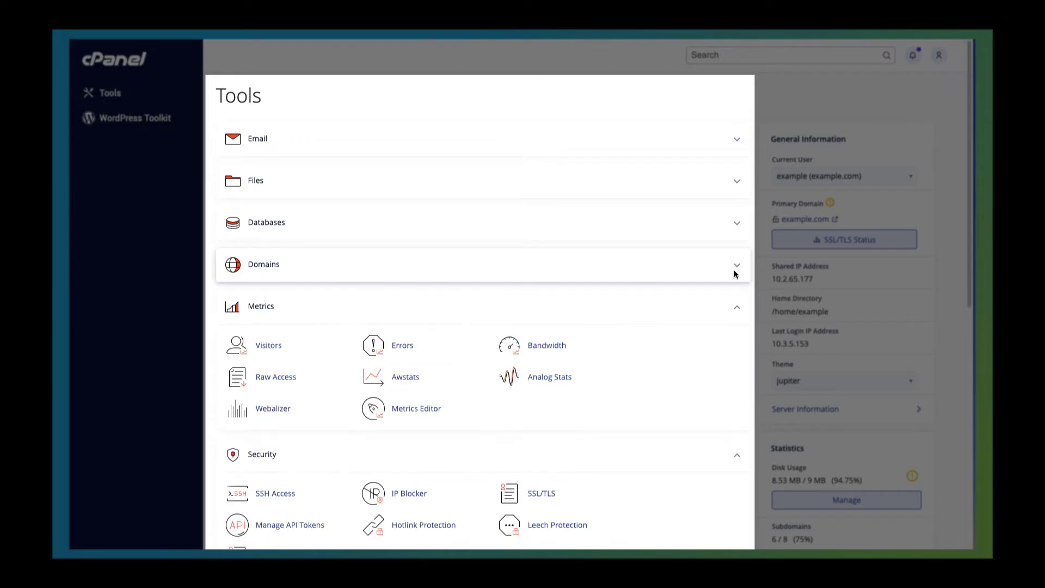
{"action": "left_click", "coordinate": [737, 308]}
{"action": "left_click", "coordinate": [736, 309]}
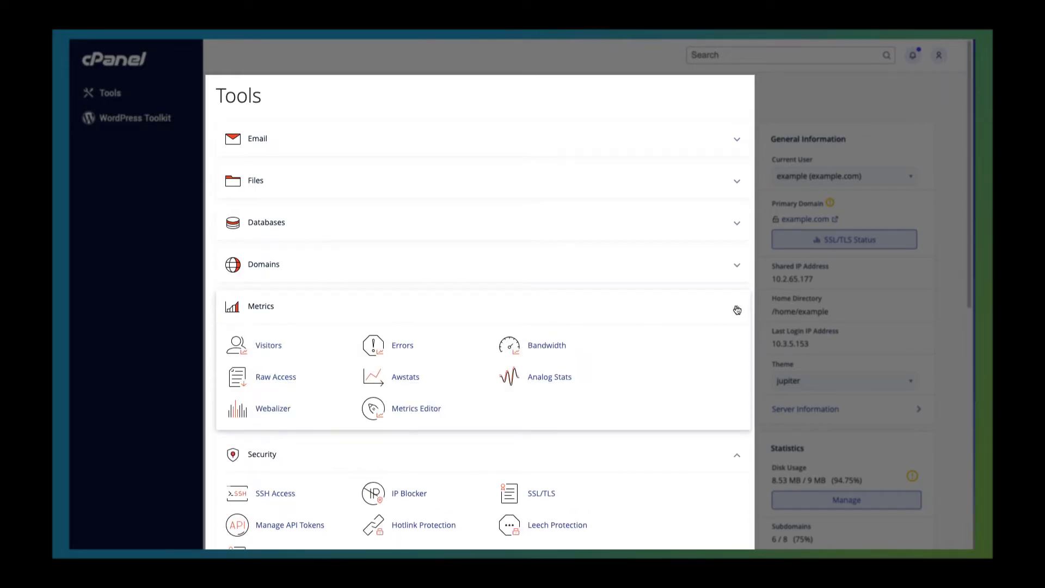
{"action": "left_click", "coordinate": [737, 266]}
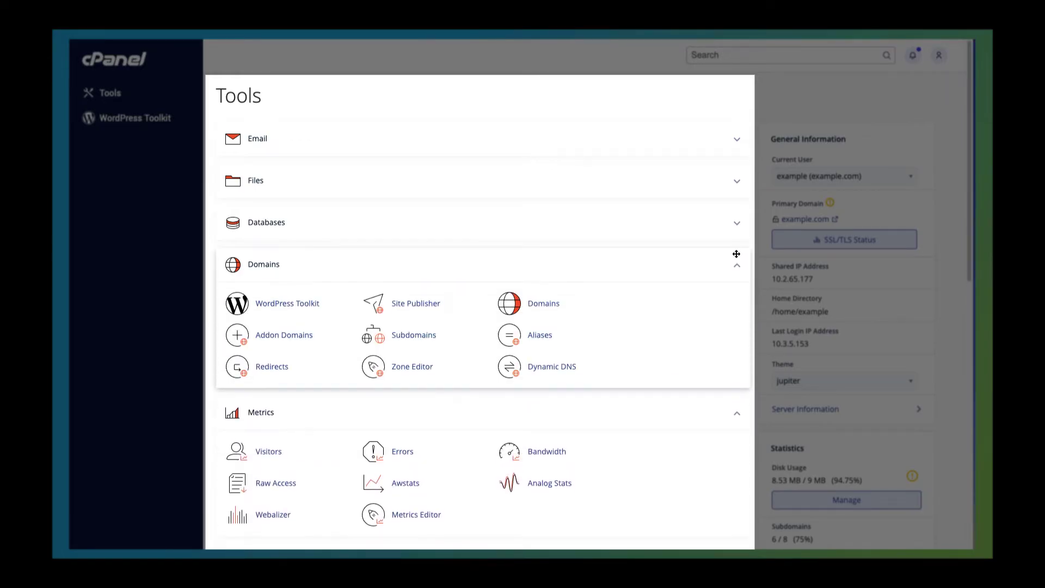
{"action": "left_click", "coordinate": [737, 224]}
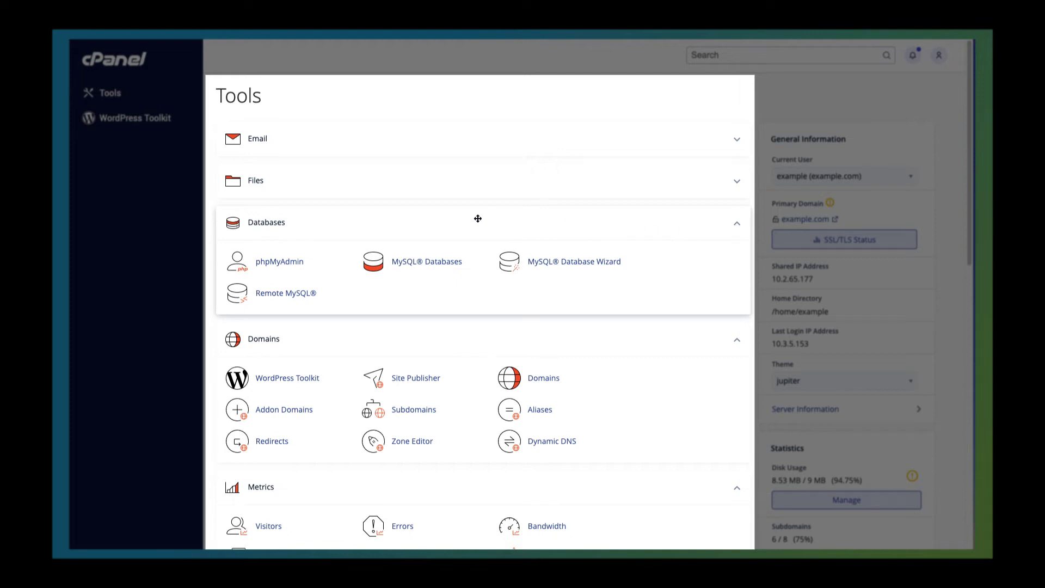
{"action": "left_click_drag", "start_coordinate": [334, 222], "coordinate": [396, 473]}
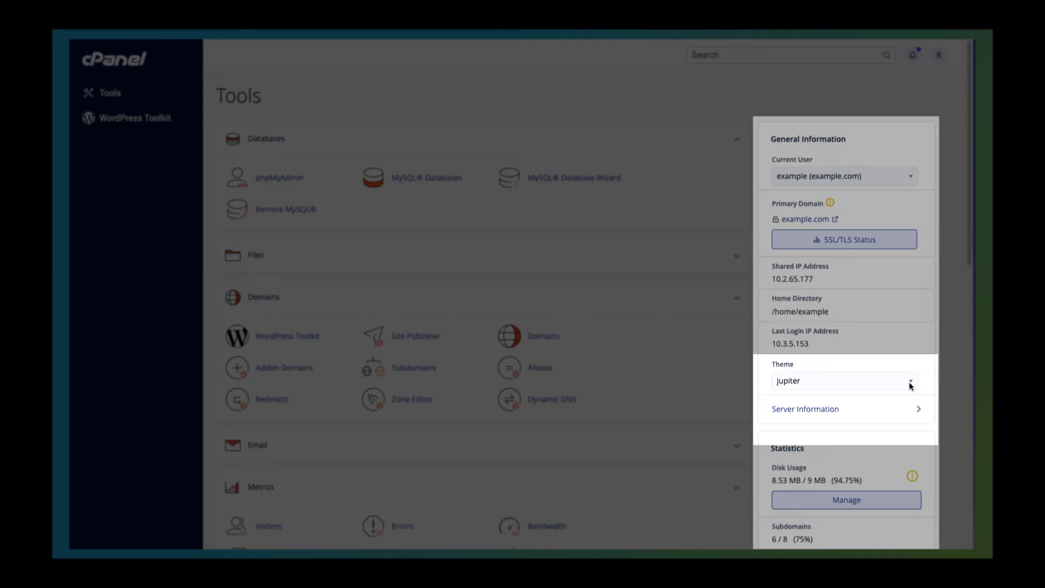
Check the Theme list, keep jupiter, and view server details like cPanel 102.0 and PHP 7.4.22
{"action": "left_click", "coordinate": [910, 386]}
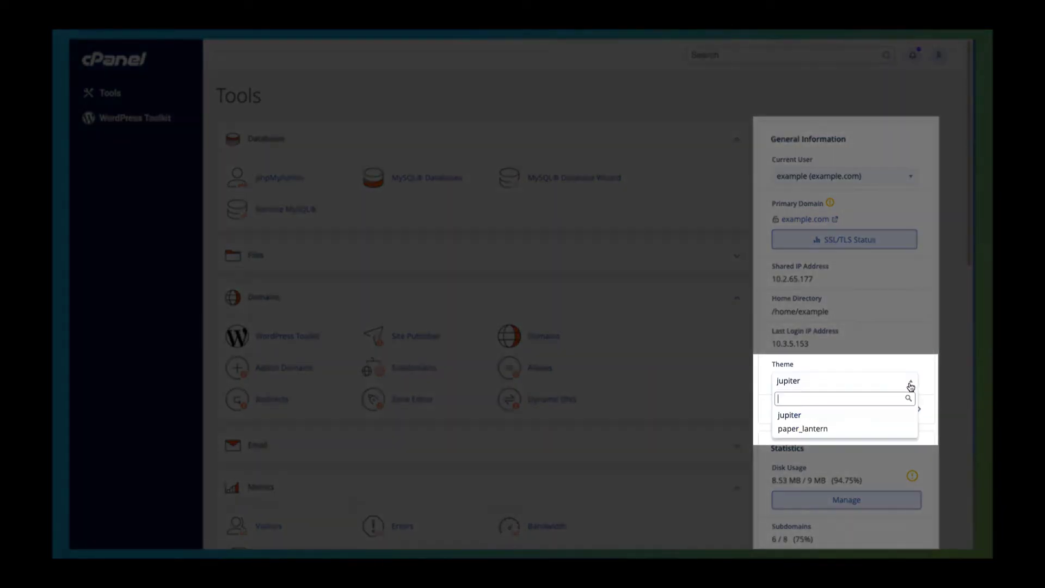
{"action": "left_click", "coordinate": [916, 414]}
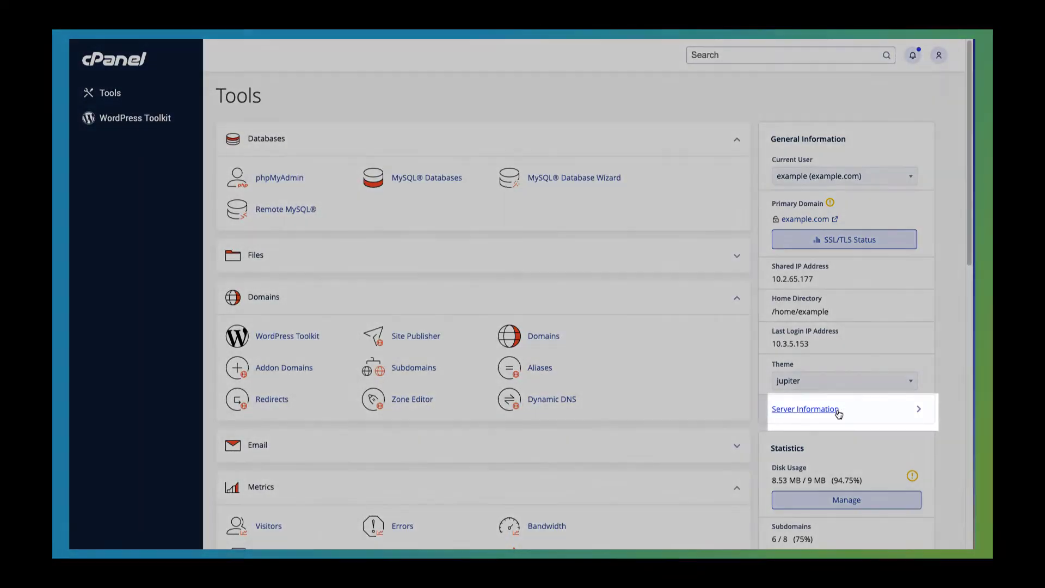
{"action": "left_click", "coordinate": [836, 414]}
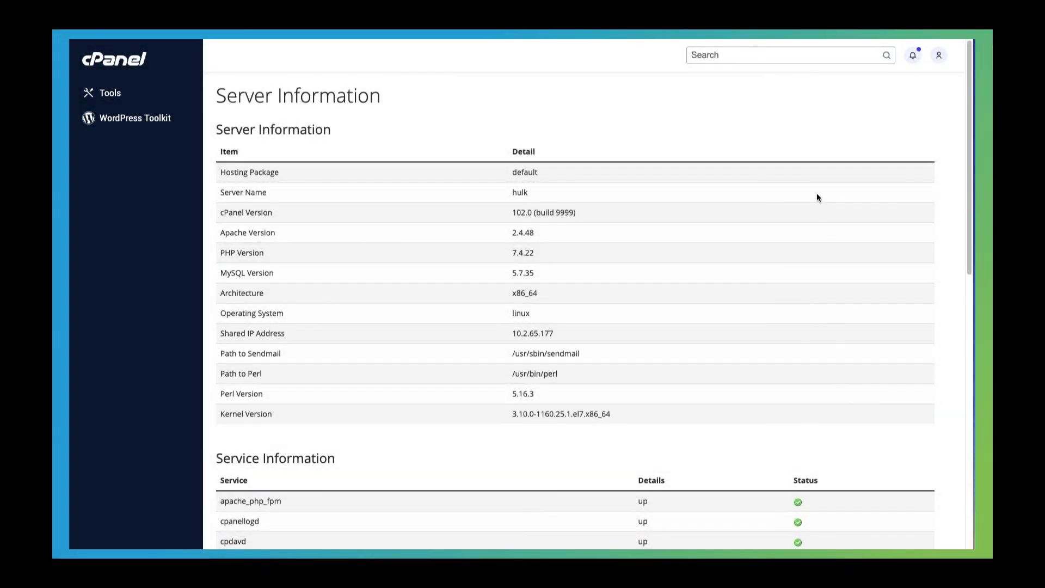
Go back to the Tools dashboard and view the Statistics panel showing 8.53 MB disk usage
{"action": "left_click", "coordinate": [110, 64]}
{"action": "scroll", "coordinate": [973, 254], "scroll_direction": "down", "scroll_amount": 3}
{"action": "scroll", "coordinate": [972, 254], "scroll_direction": "down", "scroll_amount": 3}
{"action": "scroll", "coordinate": [972, 254], "scroll_direction": "down", "scroll_amount": 1}
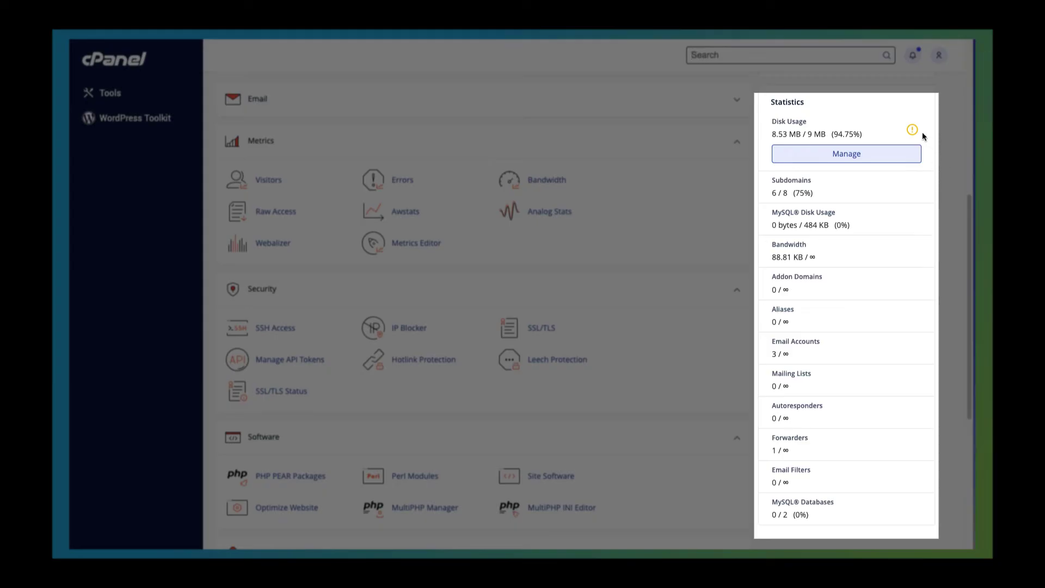
{"action": "mouse_move", "coordinate": [913, 130]}
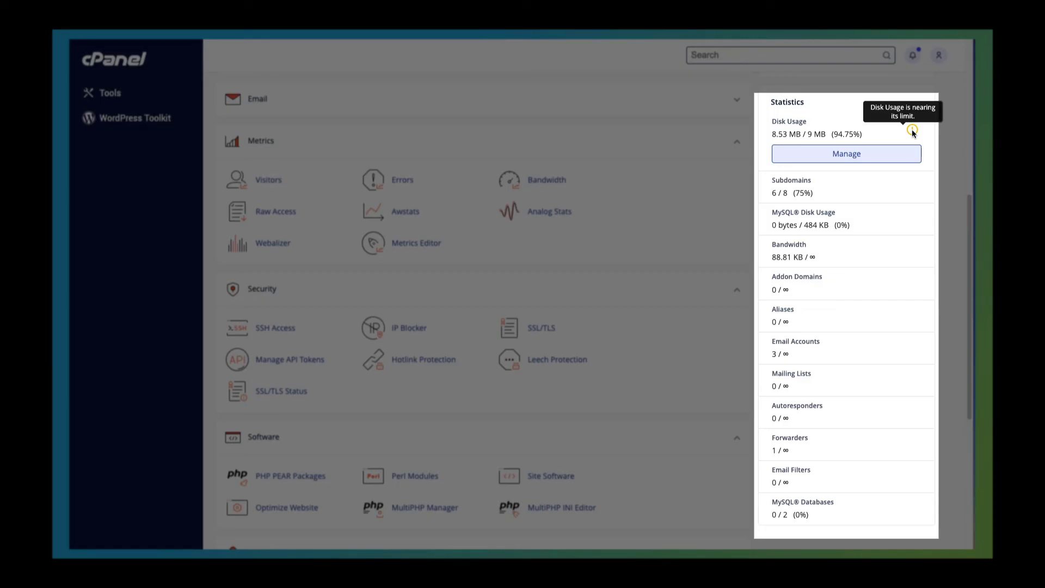
{"action": "left_click", "coordinate": [897, 156]}
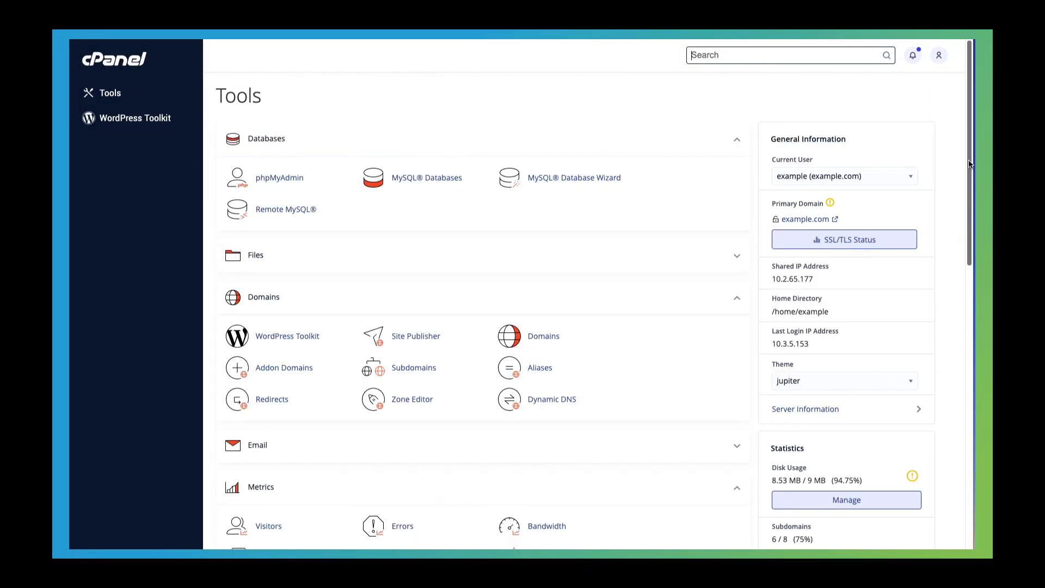
{"action": "scroll", "coordinate": [969, 207], "scroll_direction": "down", "scroll_amount": 1}
{"action": "left_click_drag", "start_coordinate": [969, 207], "coordinate": [969, 460]}
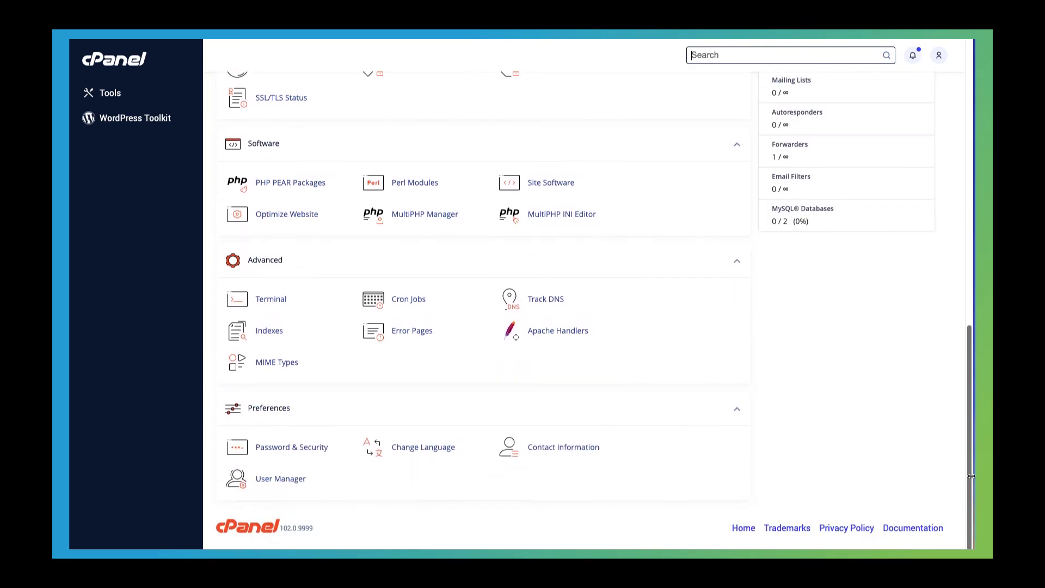